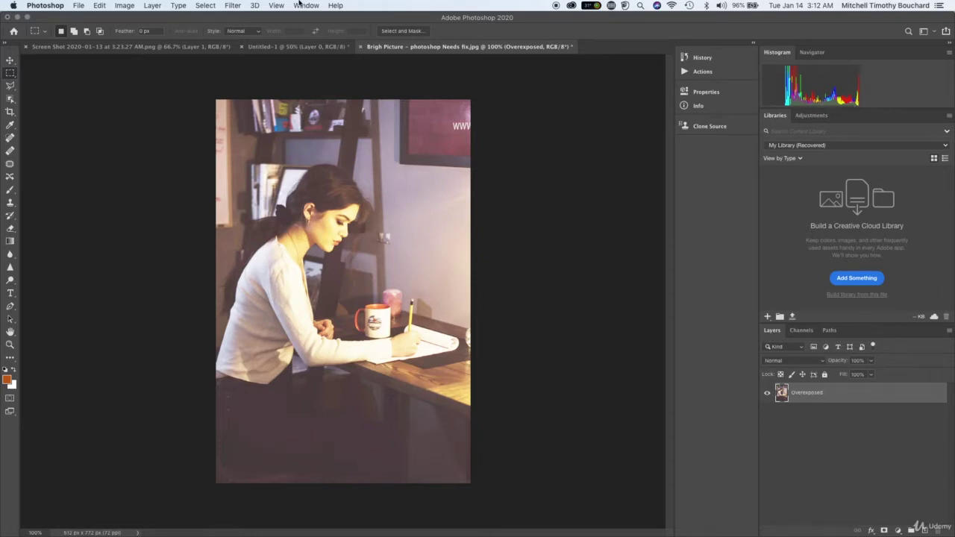
Switch to the Photography workspace and zoom in briefly to inspect the photo
left_click(298, 5)
mouse_move(338, 29)
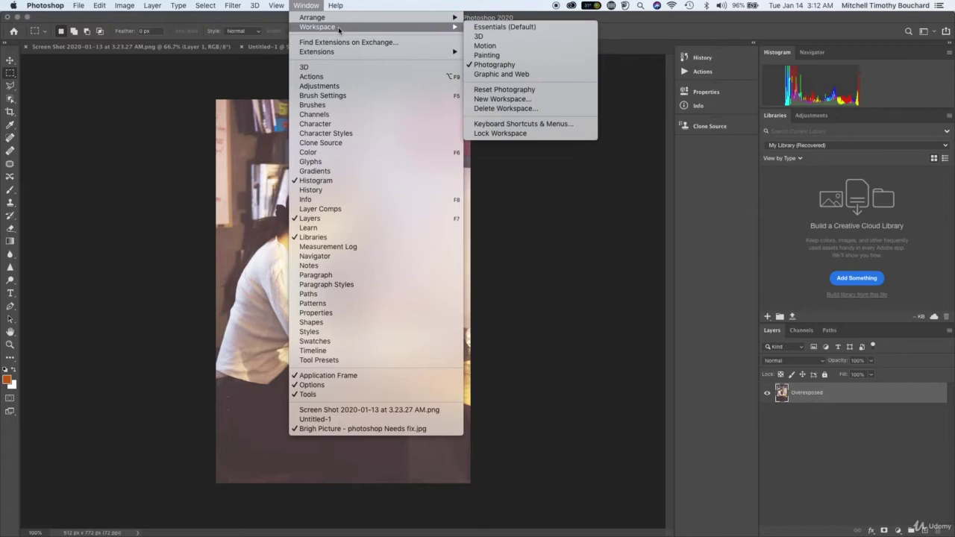
left_click(497, 66)
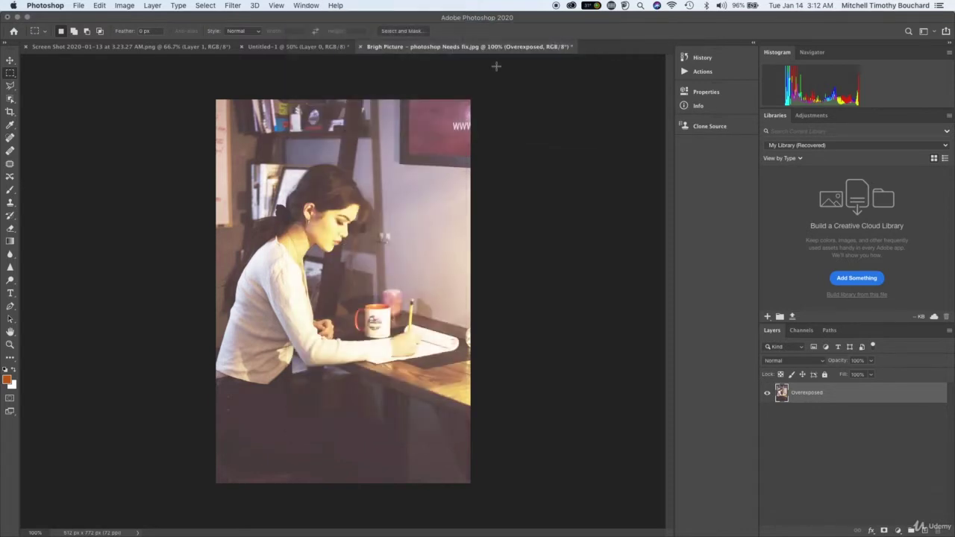
key("ctrl+plus")
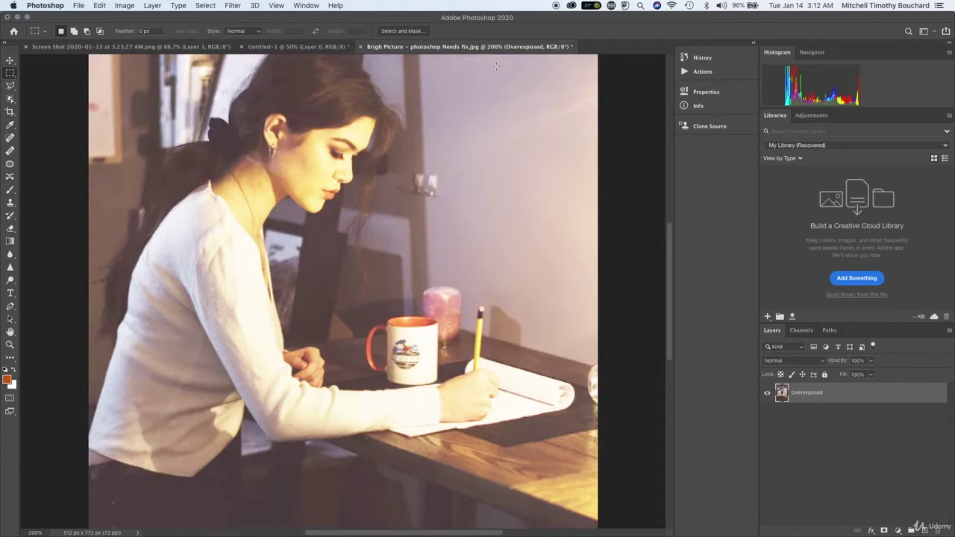
scroll(496, 66, "up", 5)
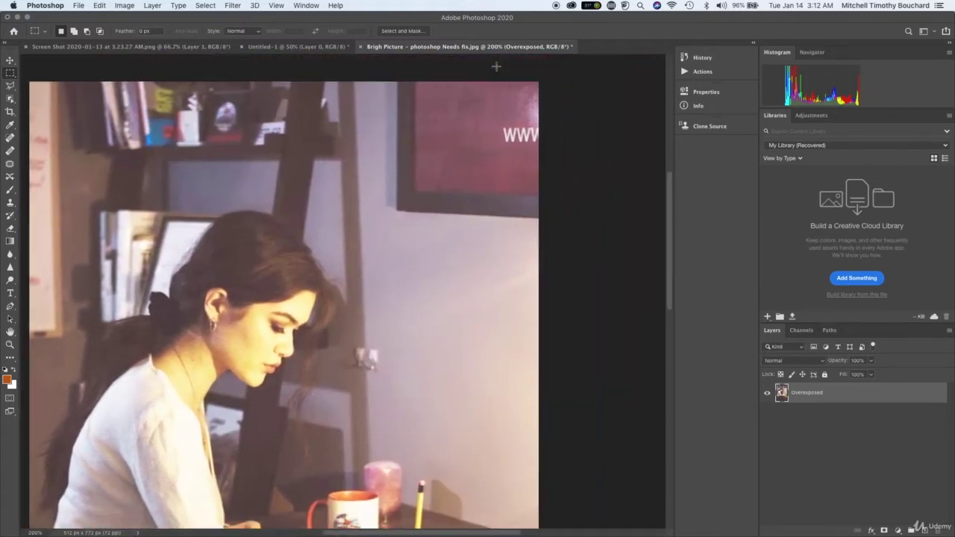
scroll(496, 65, "down", 3)
key("ctrl+minus")
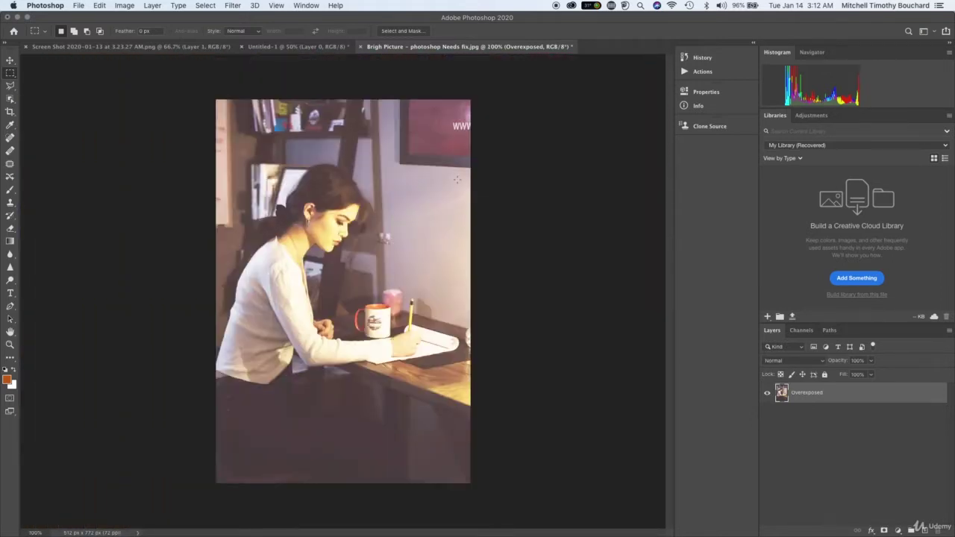
Apply Brightness/Contrast with brightness lowered to about -129
left_click(125, 5)
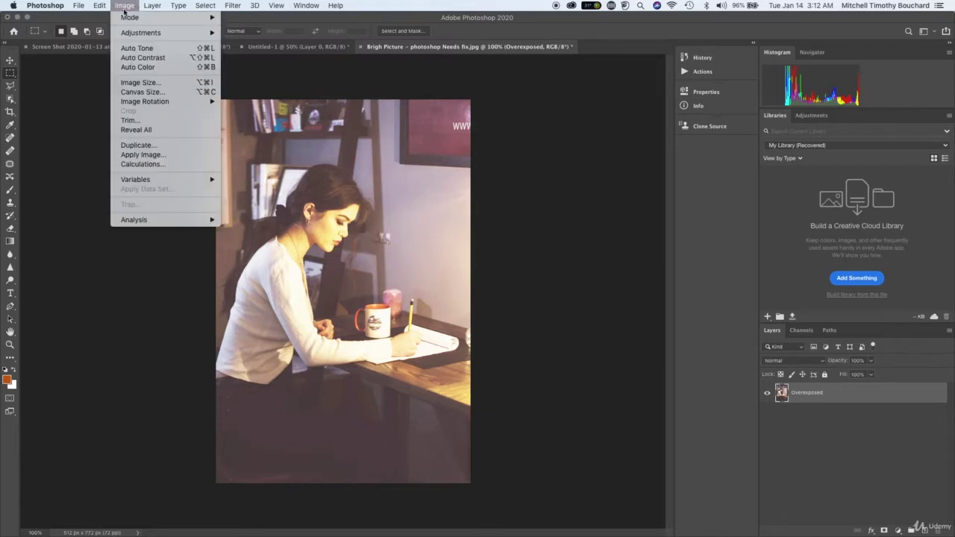
mouse_move(187, 32)
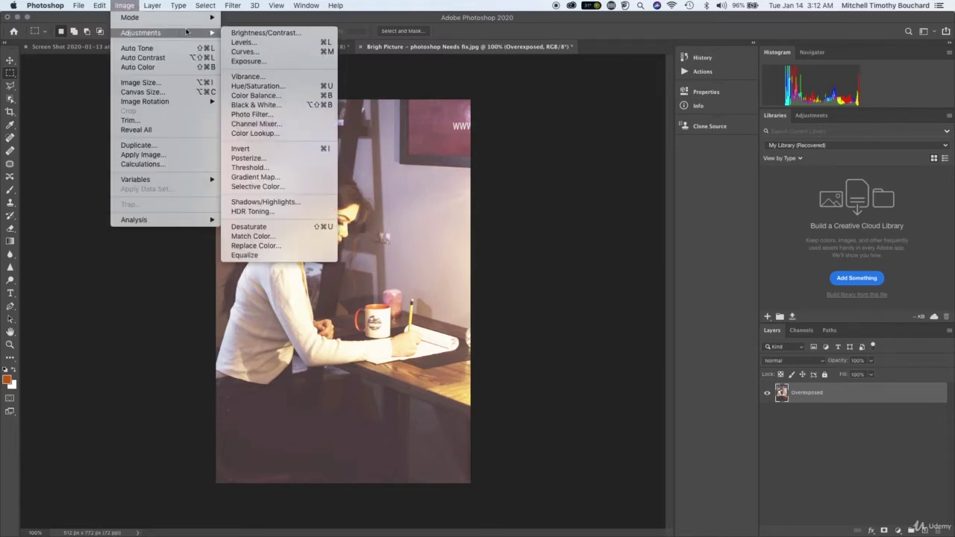
left_click(291, 33)
left_click_drag(540, 79, 513, 79)
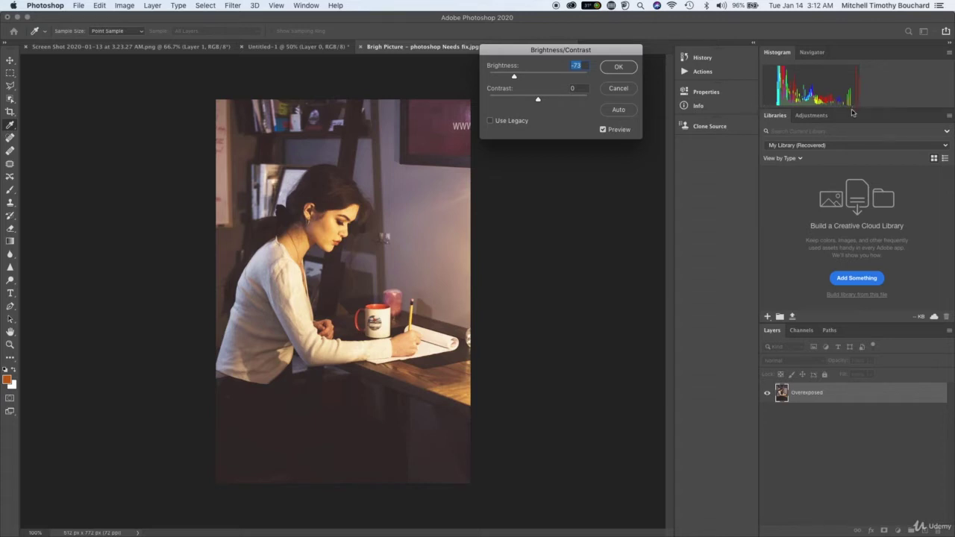
left_click_drag(513, 76, 500, 76)
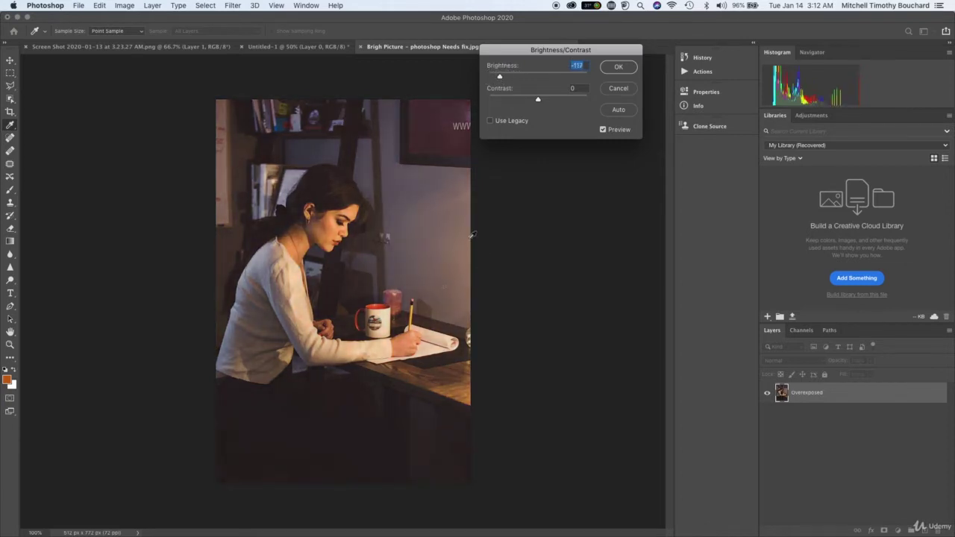
left_click(618, 67)
key("m")
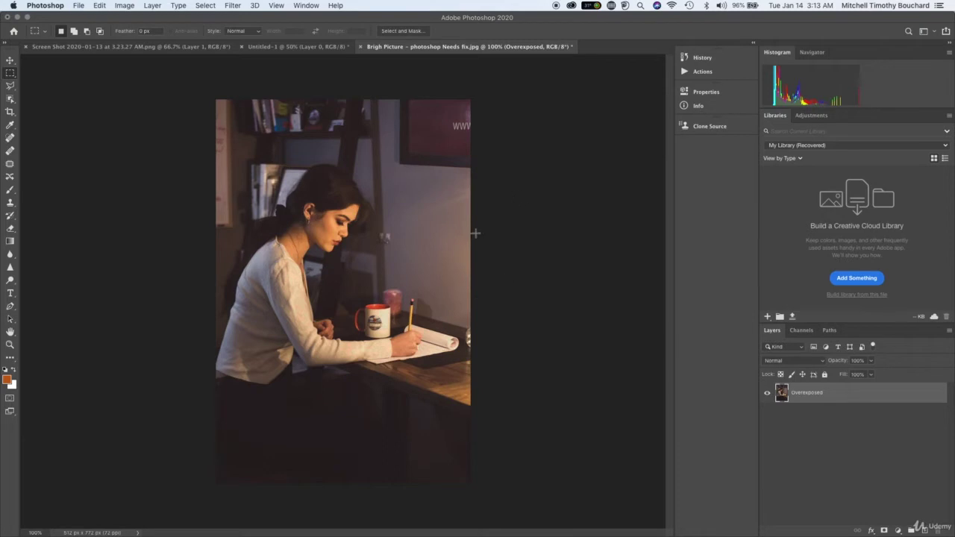
key("super+plus")
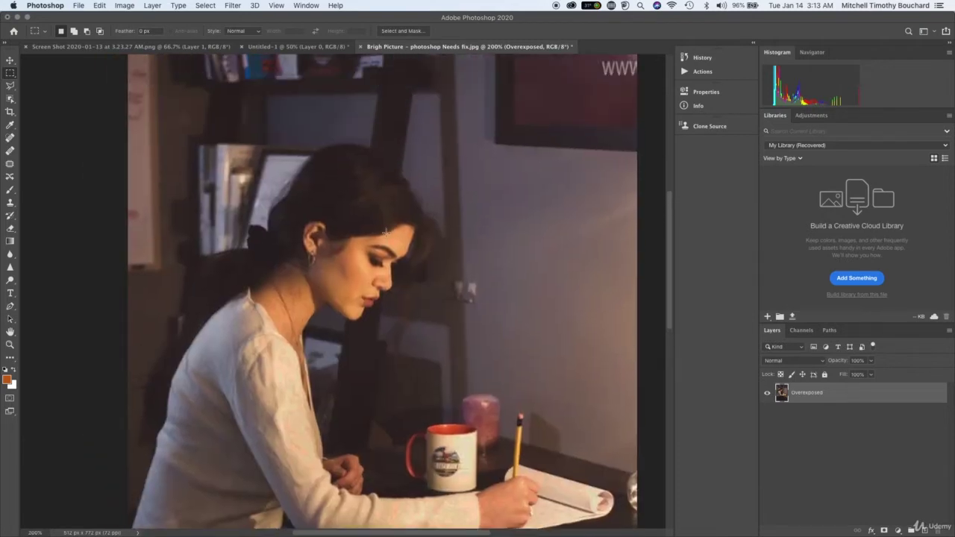
key("super+minus")
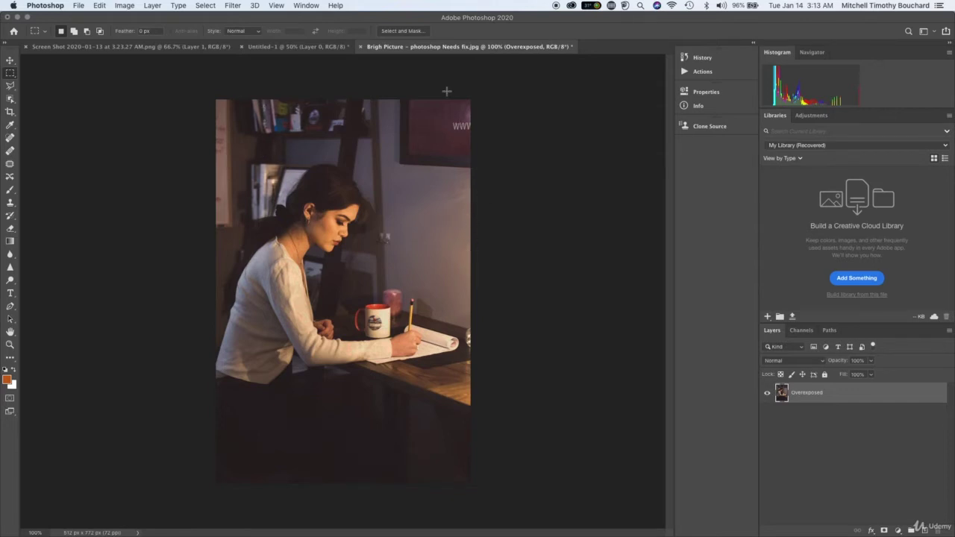
Apply a second Brightness/Contrast pass with contrast 32 and brightness -12
left_click(205, 6)
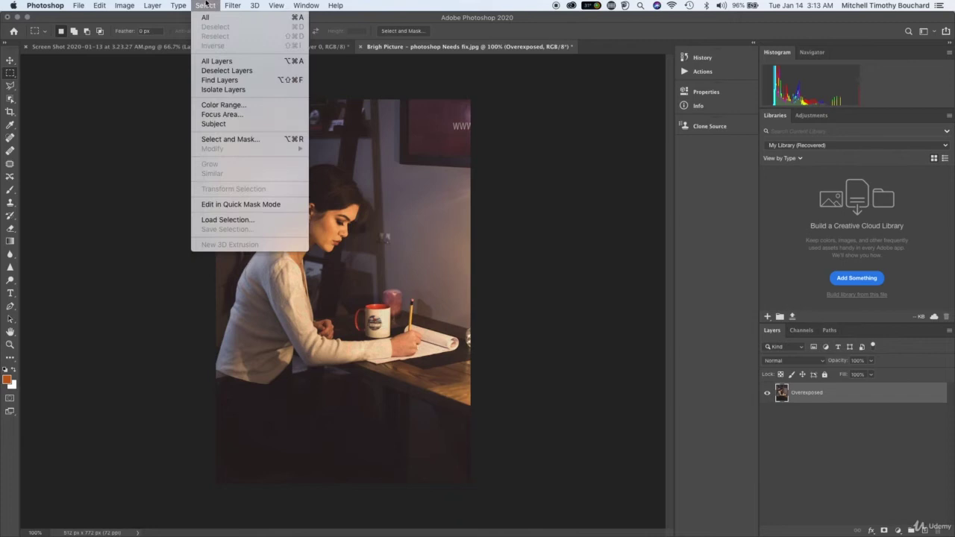
mouse_move(190, 34)
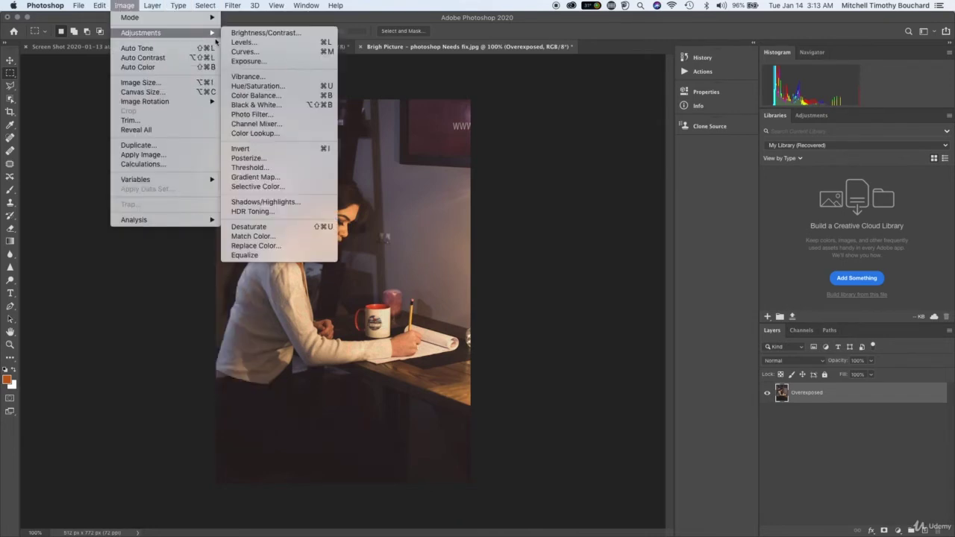
left_click(285, 35)
left_click_drag(538, 97, 534, 78)
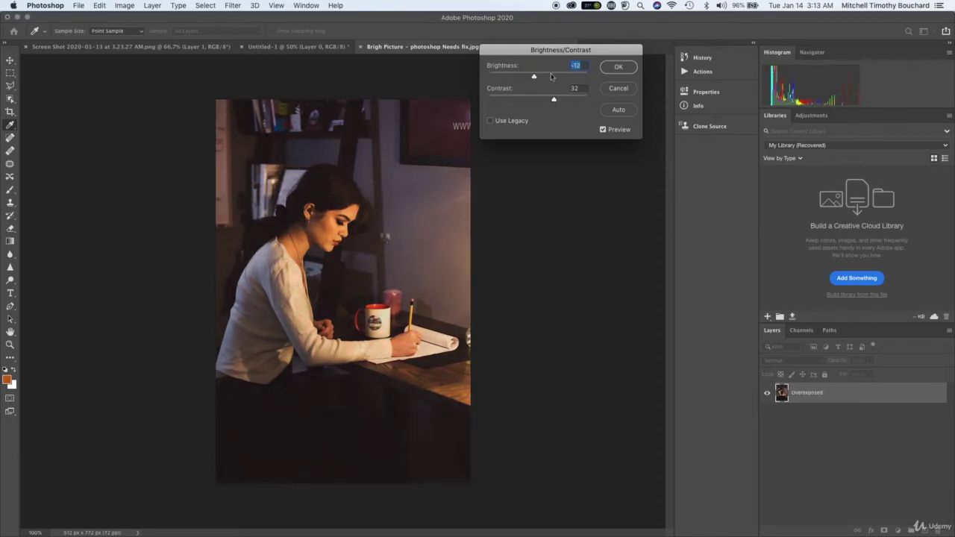
left_click(615, 66)
key("m")
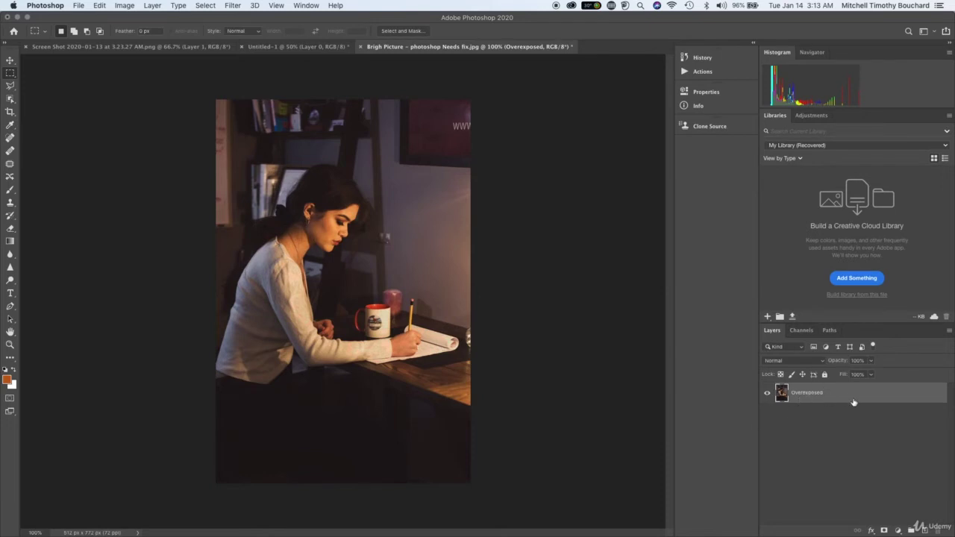
Undo both Brightness/Contrast passes and bring up the Levels adjustment
key("super+z")
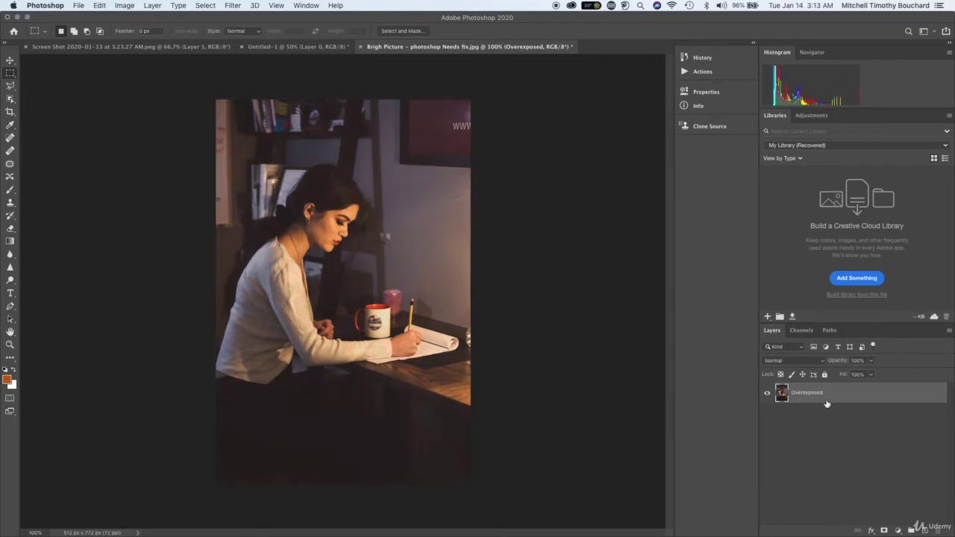
key("super+z")
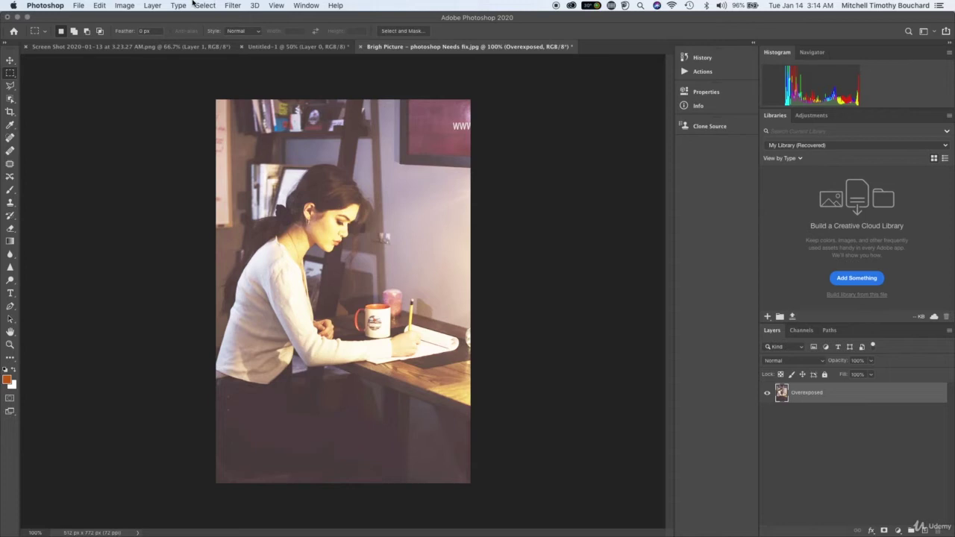
left_click(152, 6)
mouse_move(124, 5)
mouse_move(142, 33)
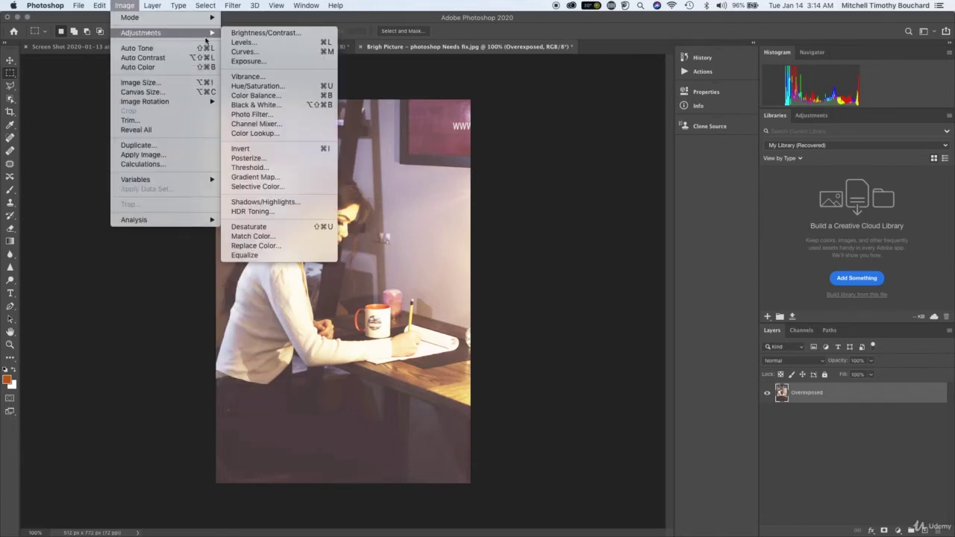
left_click(242, 42)
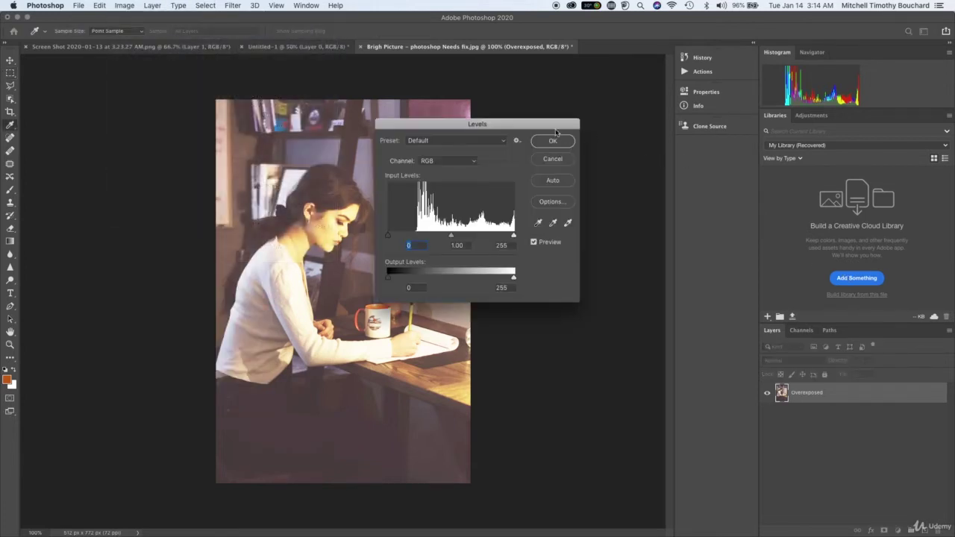
Move the Levels dialog aside, then close it without applying a correction
left_click_drag(553, 127, 750, 100)
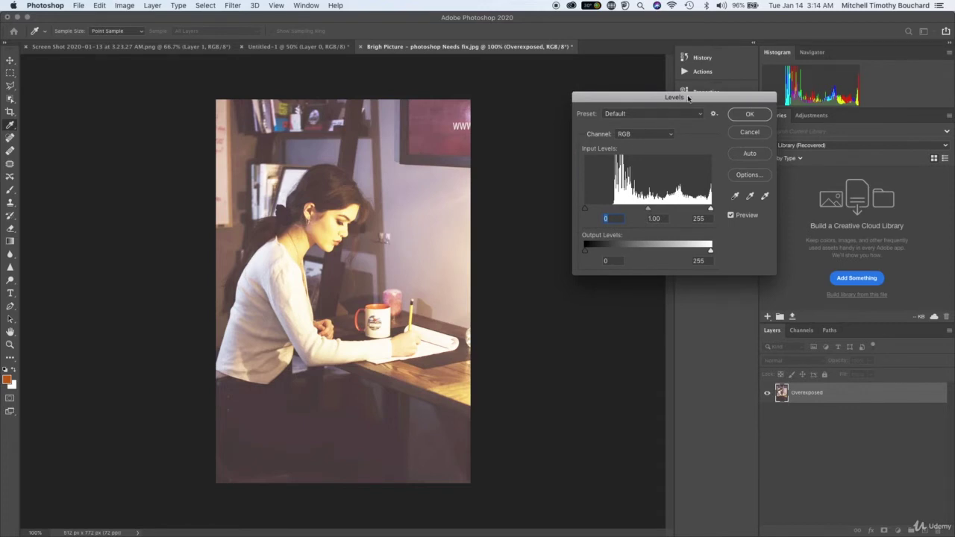
left_click_drag(691, 103, 773, 168)
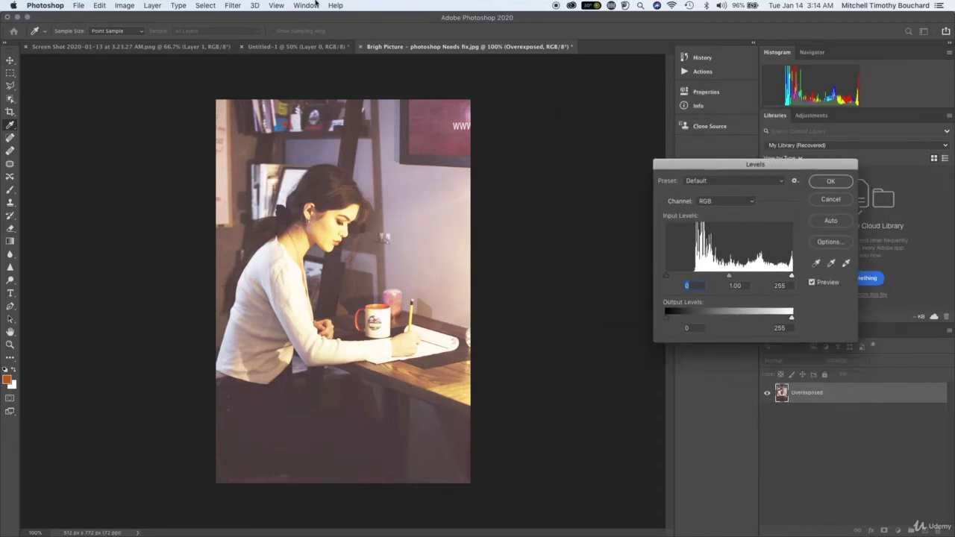
left_click(125, 6)
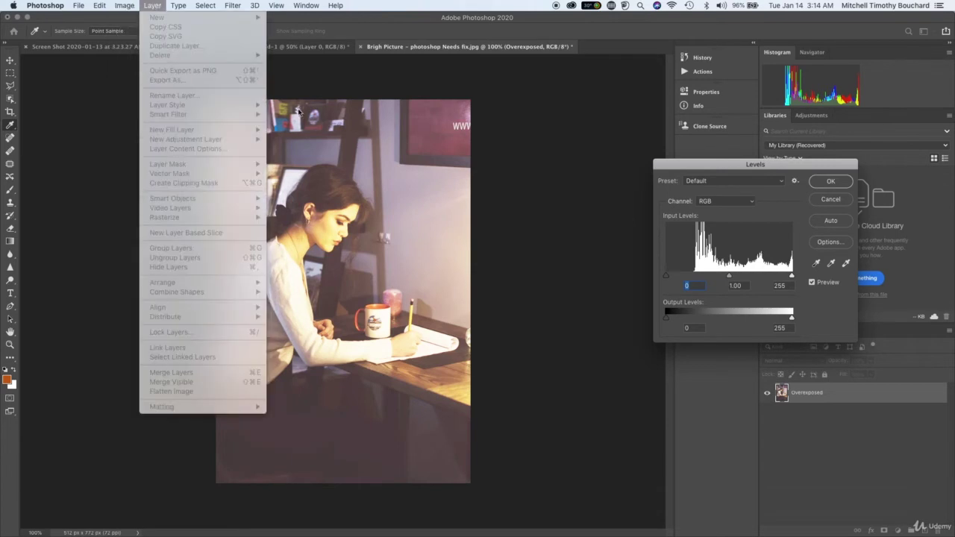
left_click(424, 134)
left_click(831, 182)
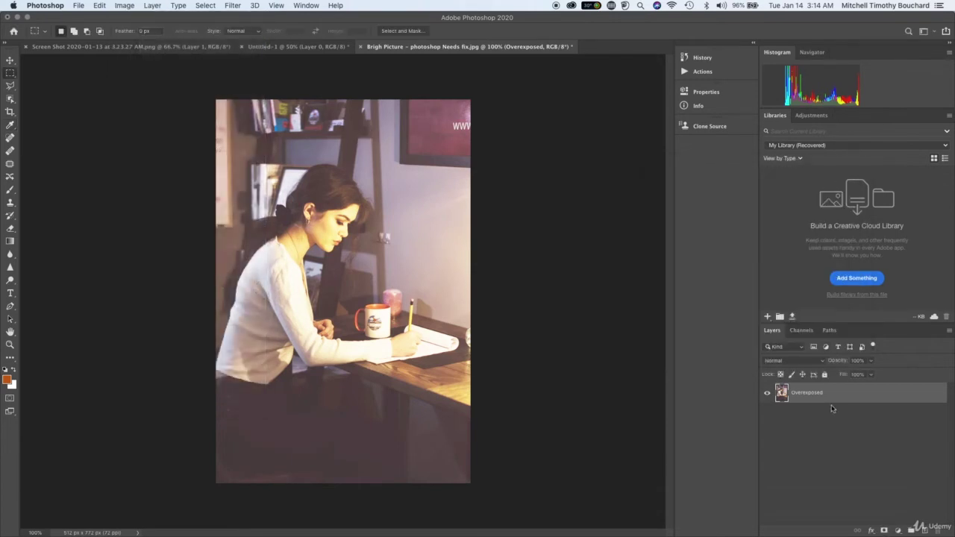
Apply Brightness/Contrast with brightness -115 and contrast 52
left_click(124, 6)
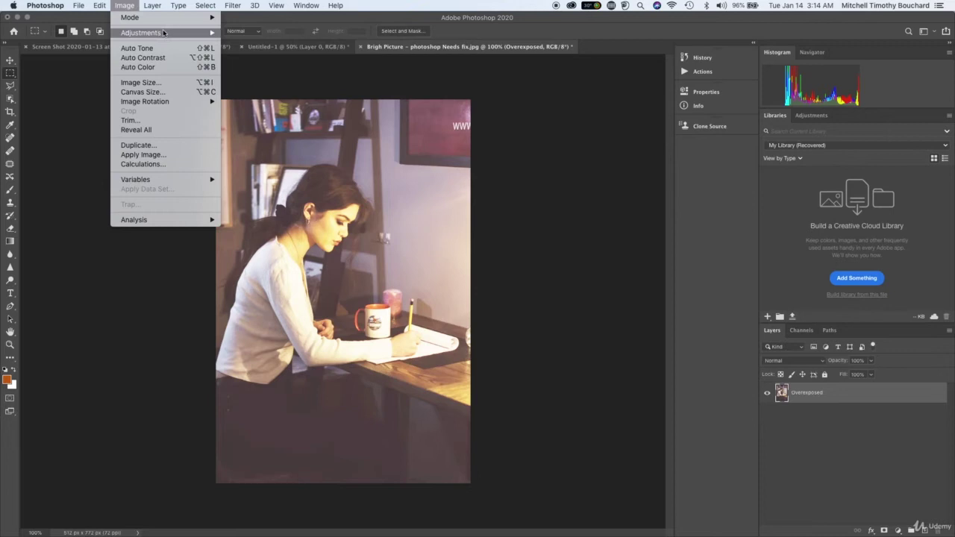
mouse_move(195, 32)
left_click(252, 33)
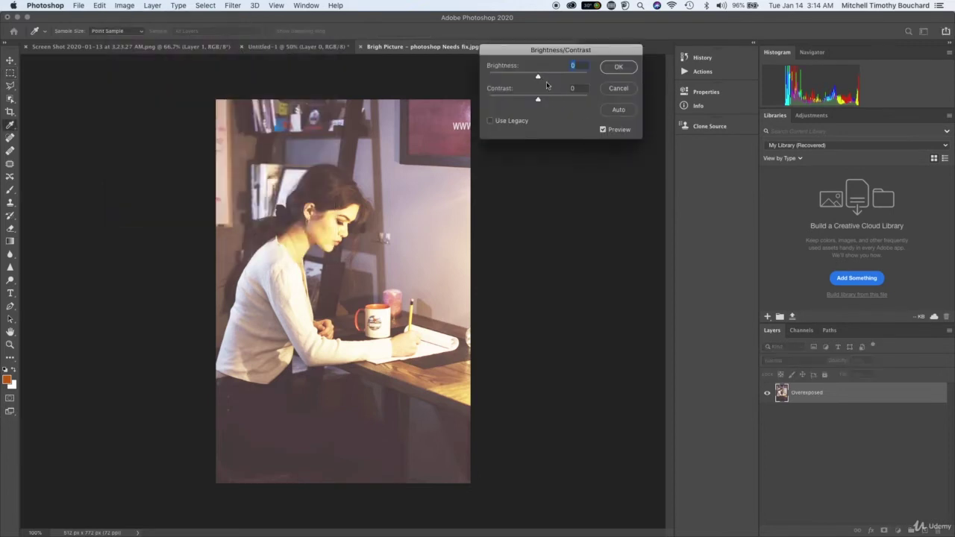
left_click_drag(539, 76, 501, 80)
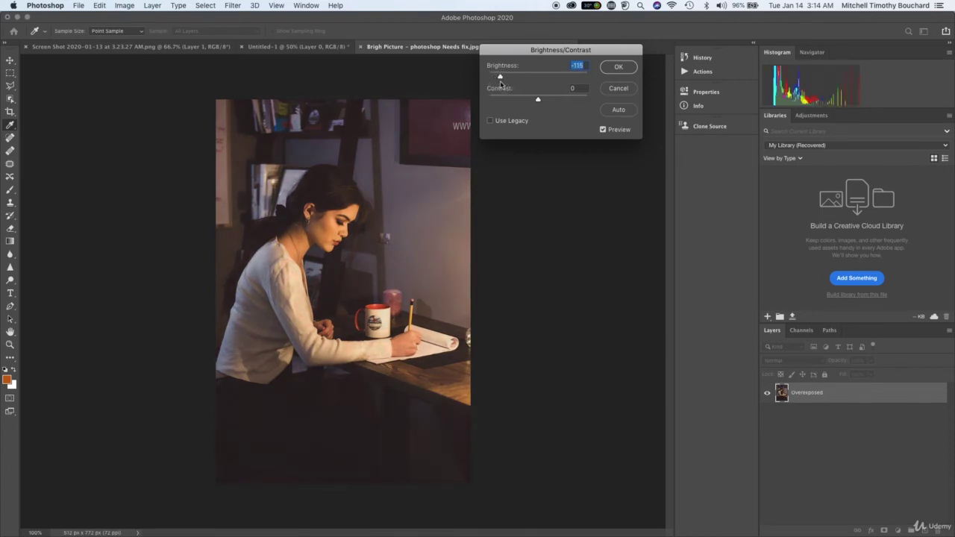
left_click(551, 97)
mouse_move(551, 97)
left_mouse_down()
mouse_move(576, 98)
mouse_move(563, 103)
left_mouse_up()
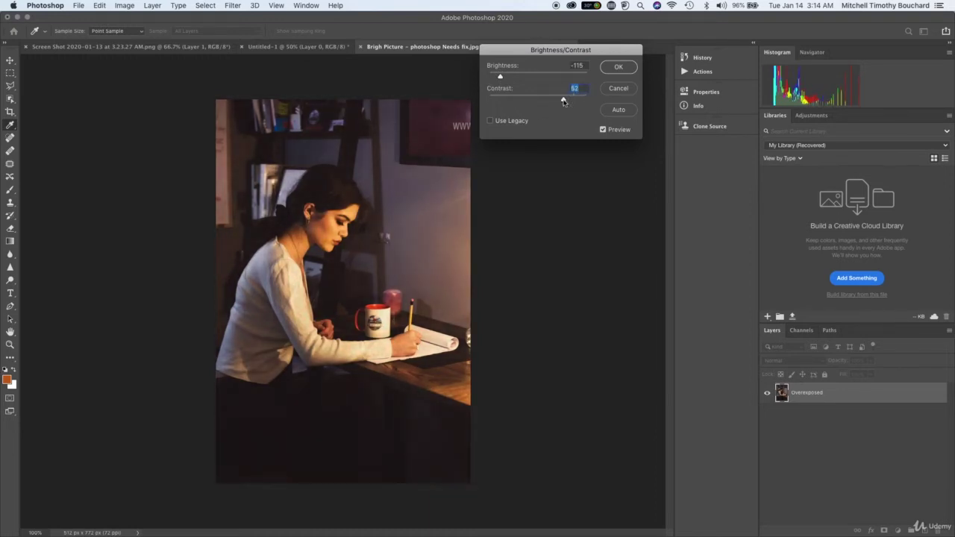
left_click(619, 68)
In Levels, test the white point, then set shadow input to 8 and midtones around 1.14
left_click(128, 5)
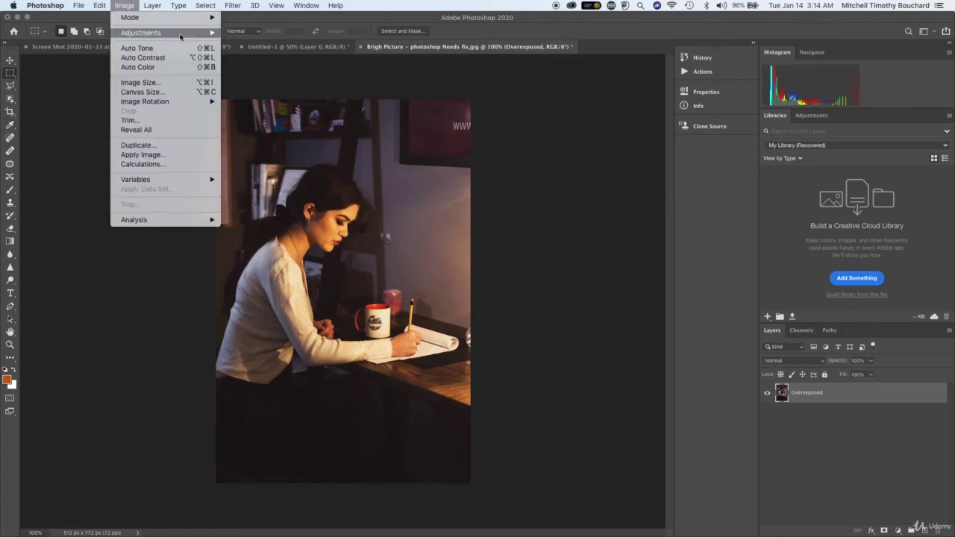
mouse_move(157, 33)
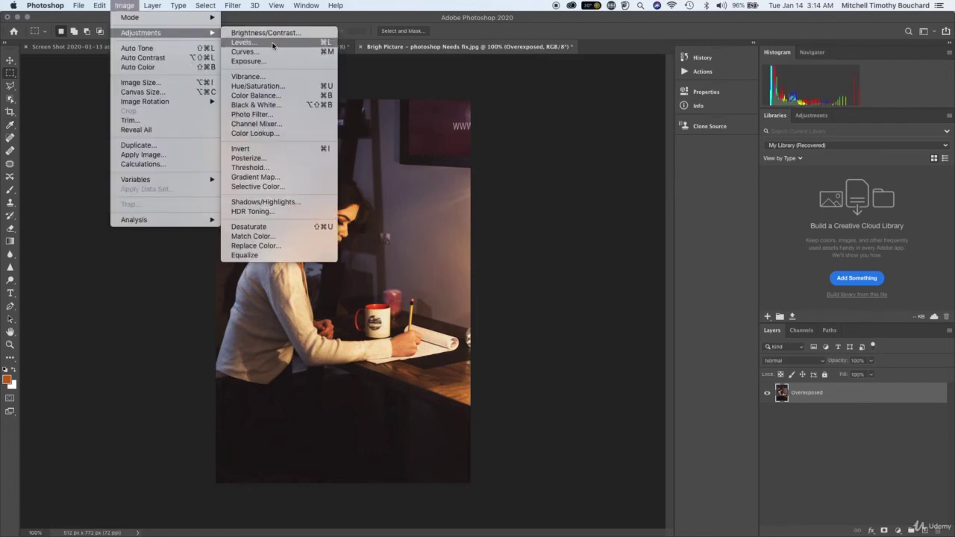
left_click(274, 42)
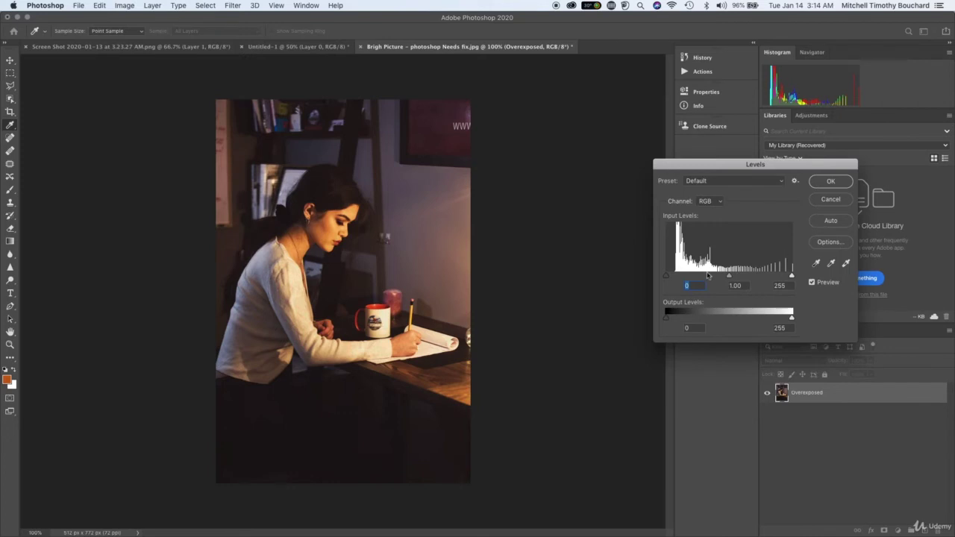
mouse_move(731, 278)
left_mouse_down()
mouse_move(678, 274)
mouse_move(746, 275)
mouse_move(730, 275)
left_mouse_up()
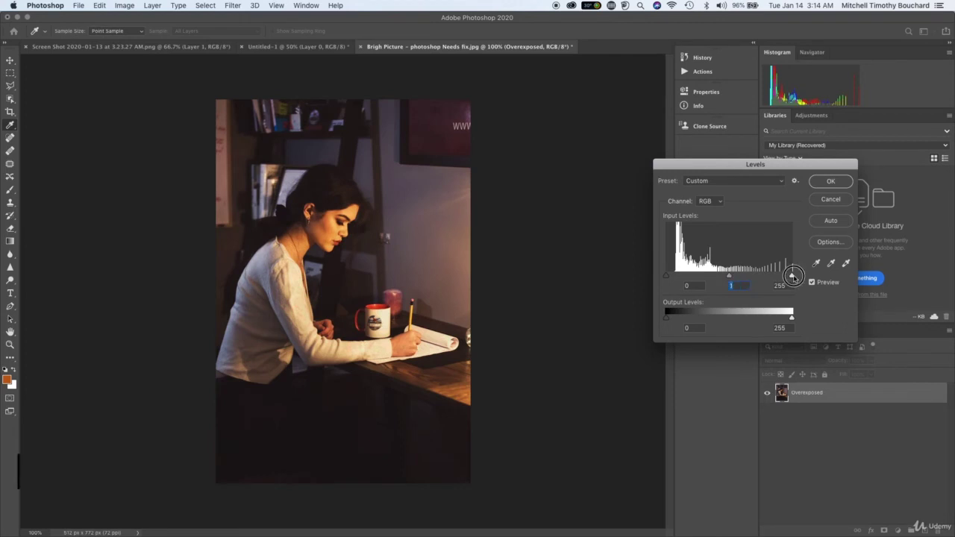
left_click_drag(792, 275, 764, 276)
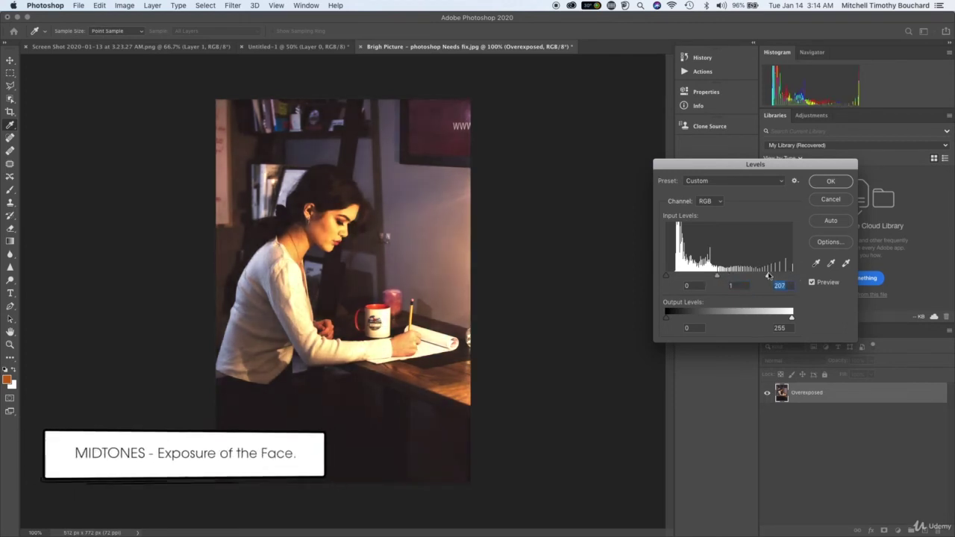
left_click_drag(769, 276, 742, 277)
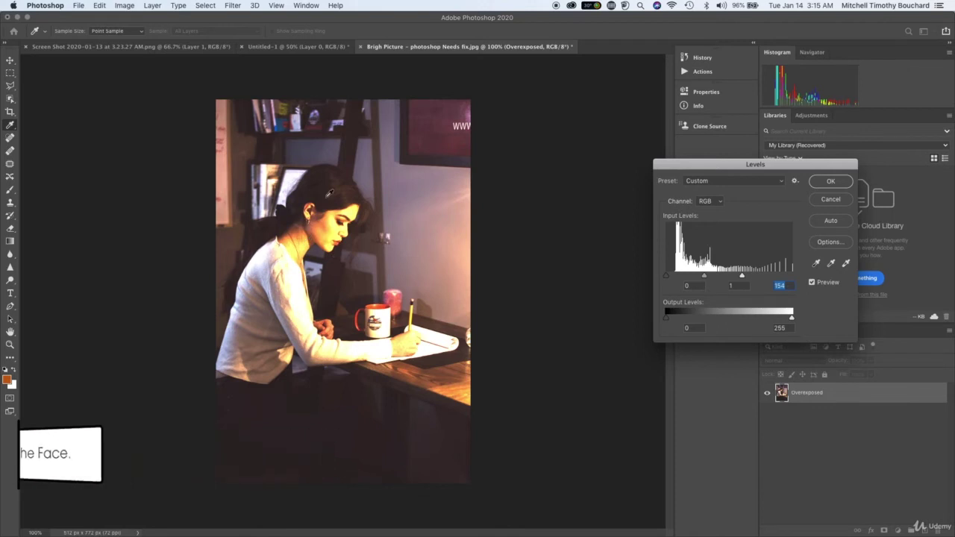
left_click_drag(744, 276, 792, 276)
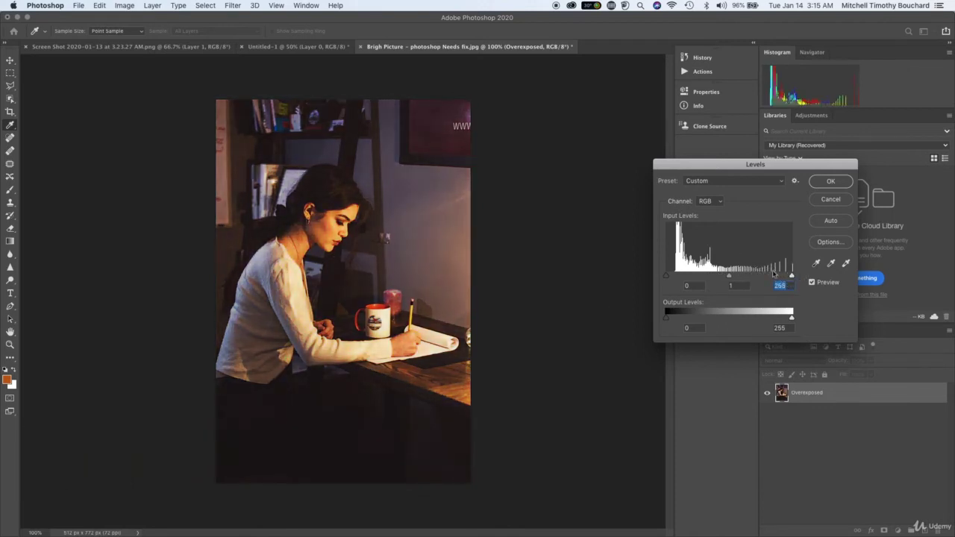
mouse_move(665, 277)
left_mouse_down()
mouse_move(712, 278)
mouse_move(659, 272)
mouse_move(670, 272)
left_mouse_up()
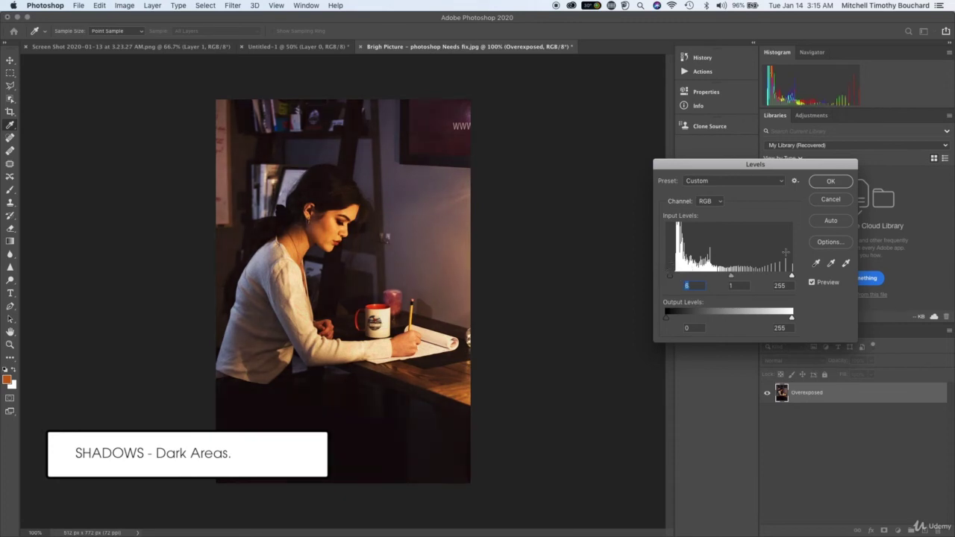
left_click_drag(731, 276, 725, 275)
Apply the Levels correction and move the Curves window clear of the photo
left_click(831, 182)
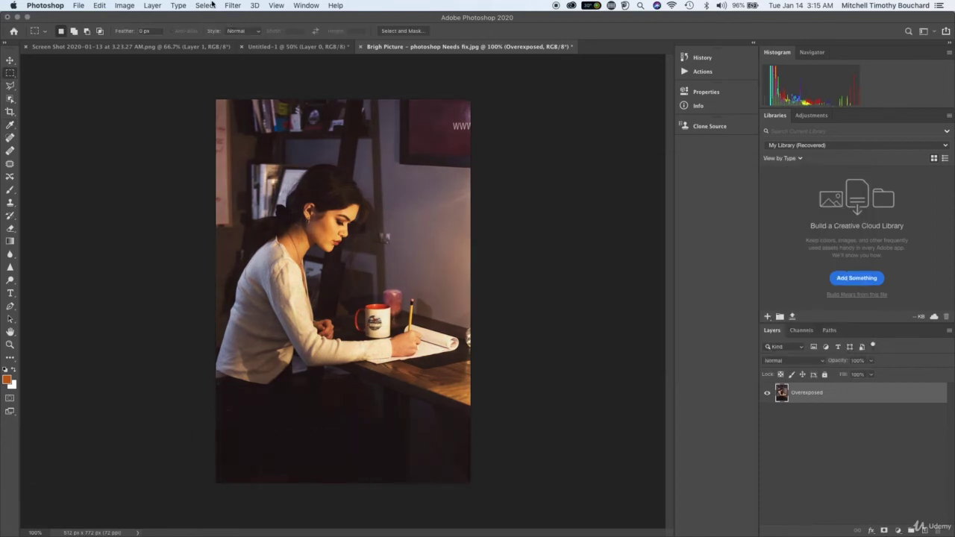
left_click(124, 5)
mouse_move(146, 33)
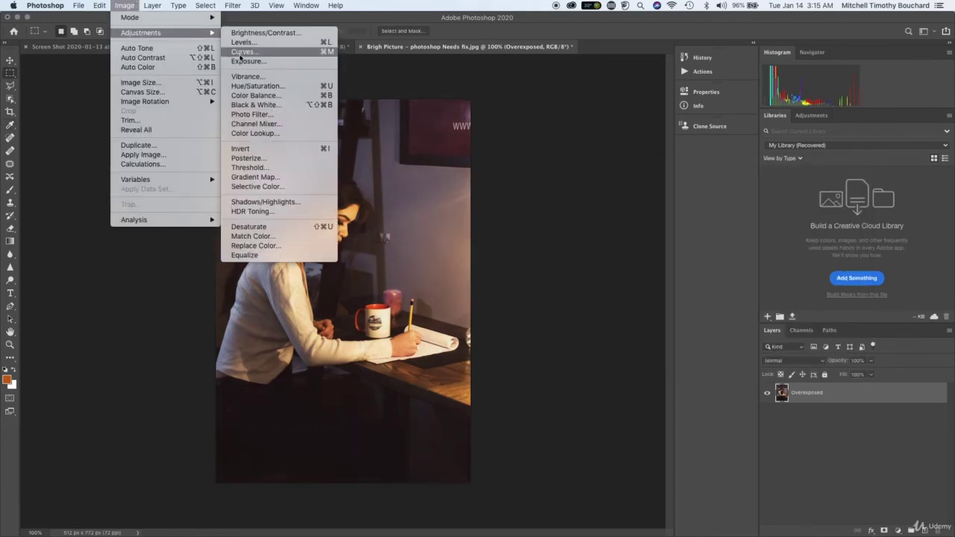
left_click(240, 52)
left_click_drag(536, 114, 799, 147)
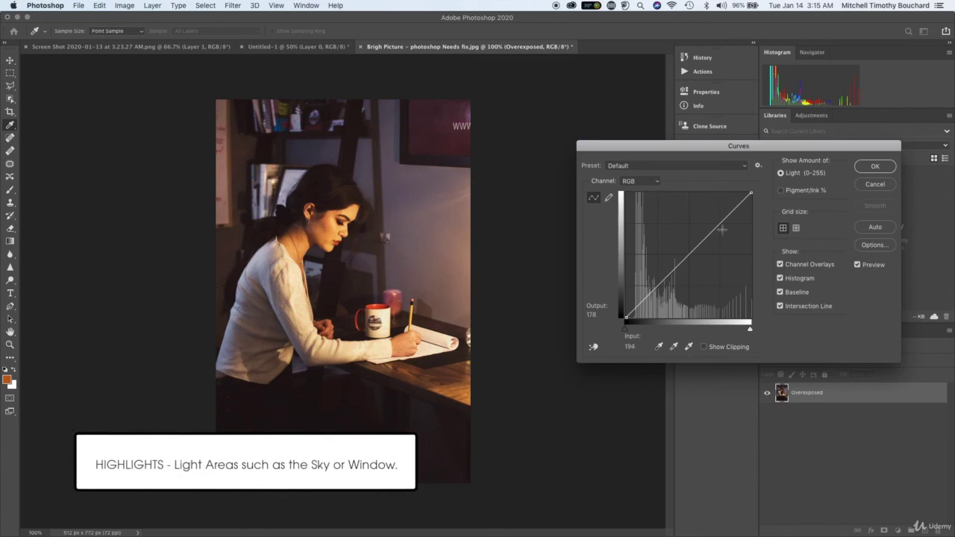
Add and tweak two RGB curve points, leaving the lower point near input 79, output 76
left_click(666, 279)
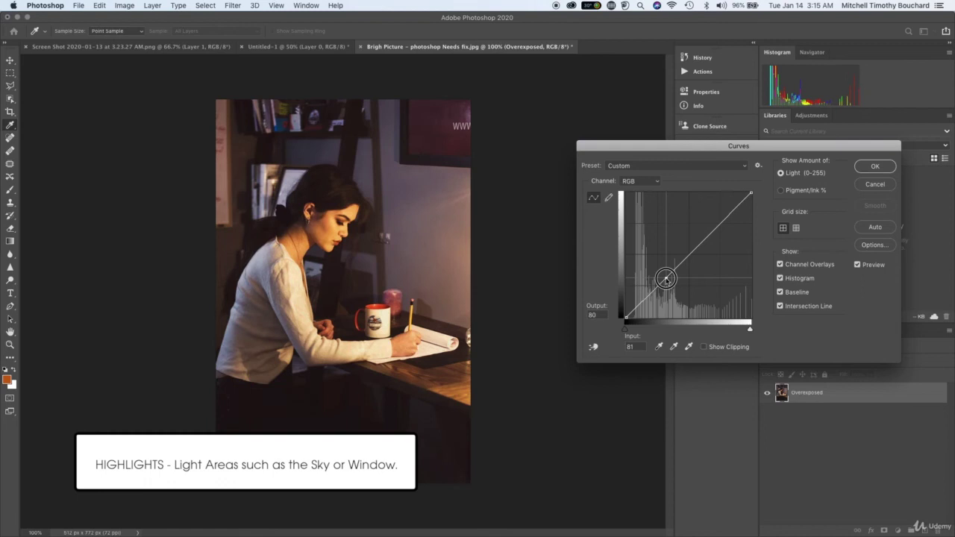
left_click_drag(665, 279, 674, 285)
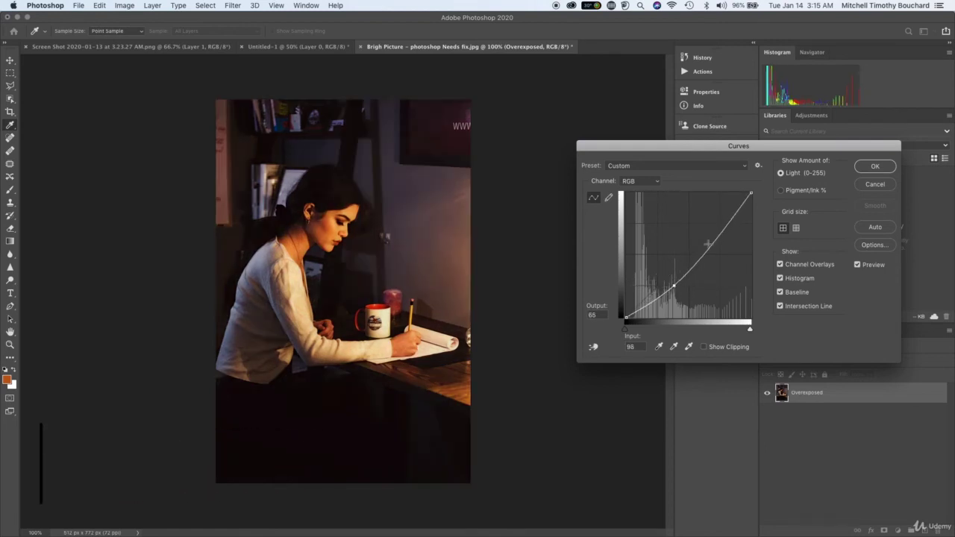
mouse_move(708, 243)
left_mouse_down()
mouse_move(704, 230)
mouse_move(712, 242)
left_mouse_up()
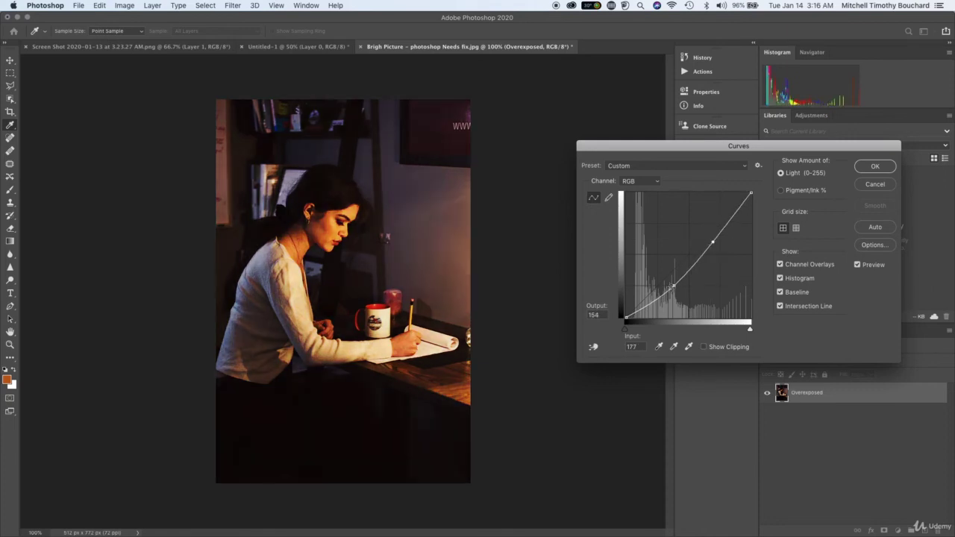
left_click(674, 284)
mouse_move(674, 285)
left_mouse_down()
mouse_move(658, 270)
mouse_move(665, 280)
left_mouse_up()
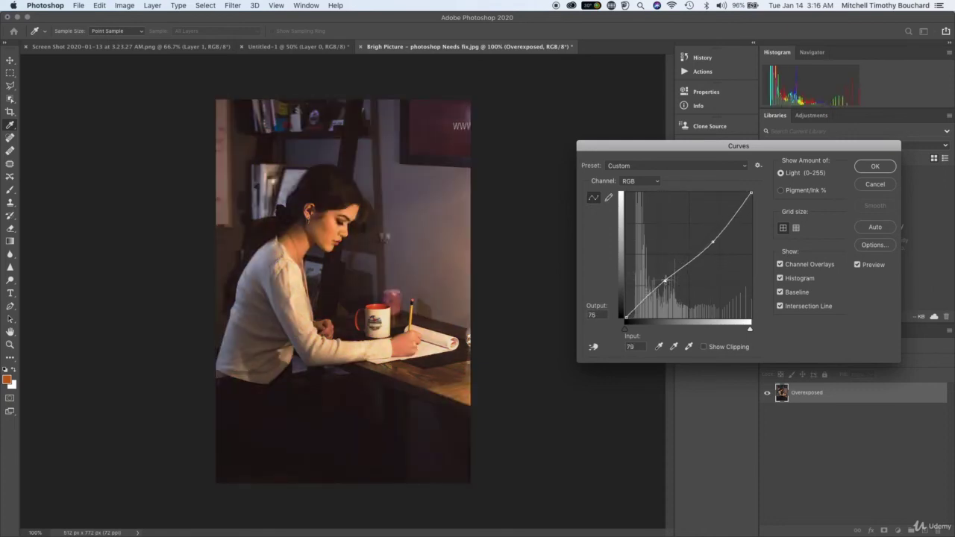
left_click_drag(713, 241, 708, 233)
left_click_drag(664, 281, 669, 280)
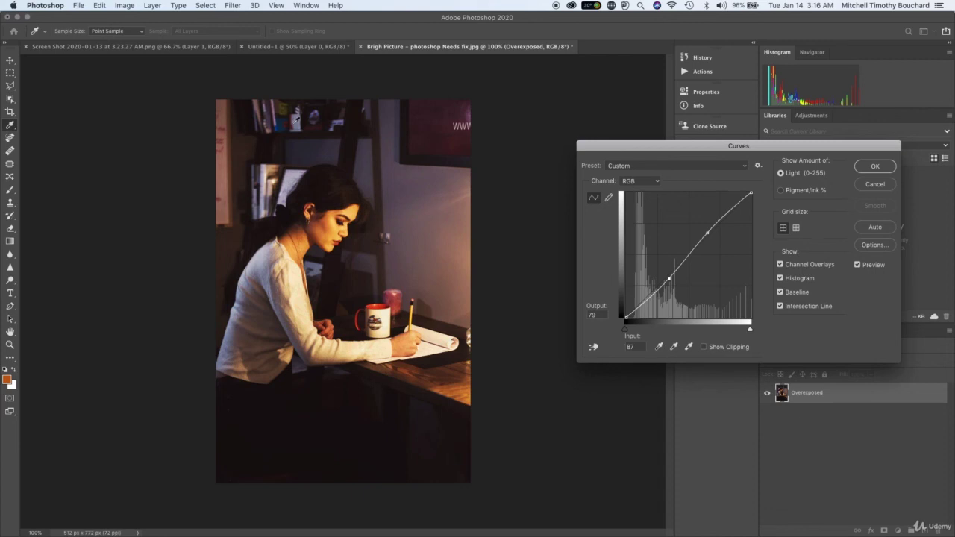
left_click_drag(706, 234, 708, 235)
left_click_drag(670, 281, 664, 279)
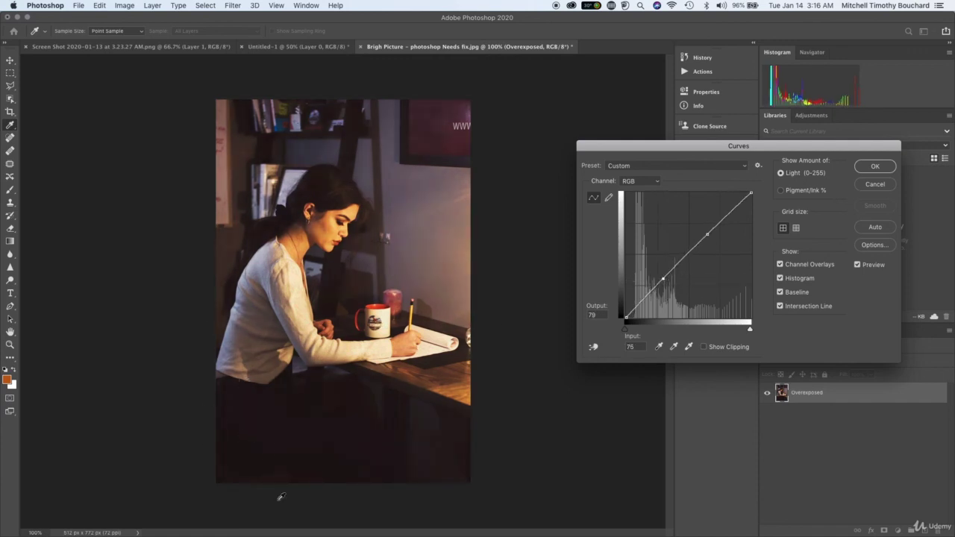
left_click_drag(663, 281, 664, 280)
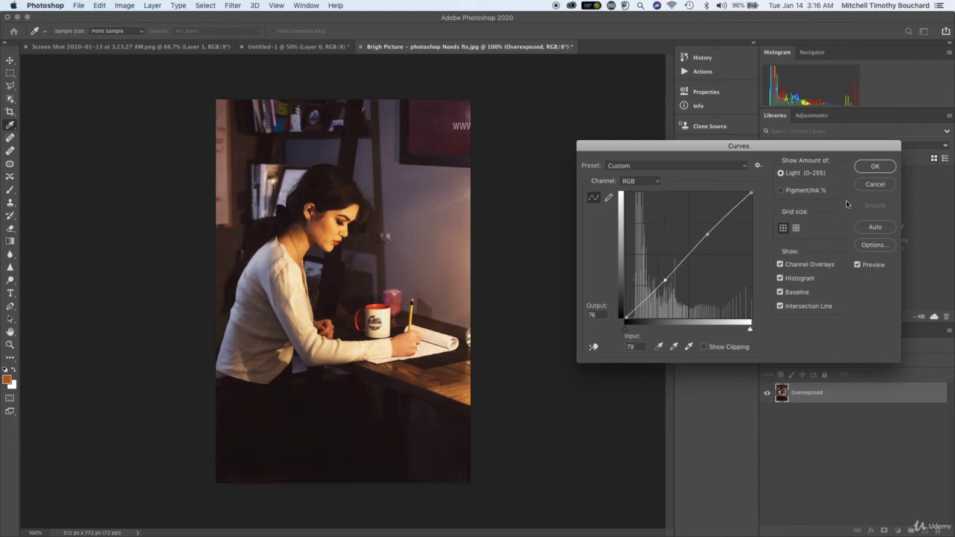
left_click(873, 167)
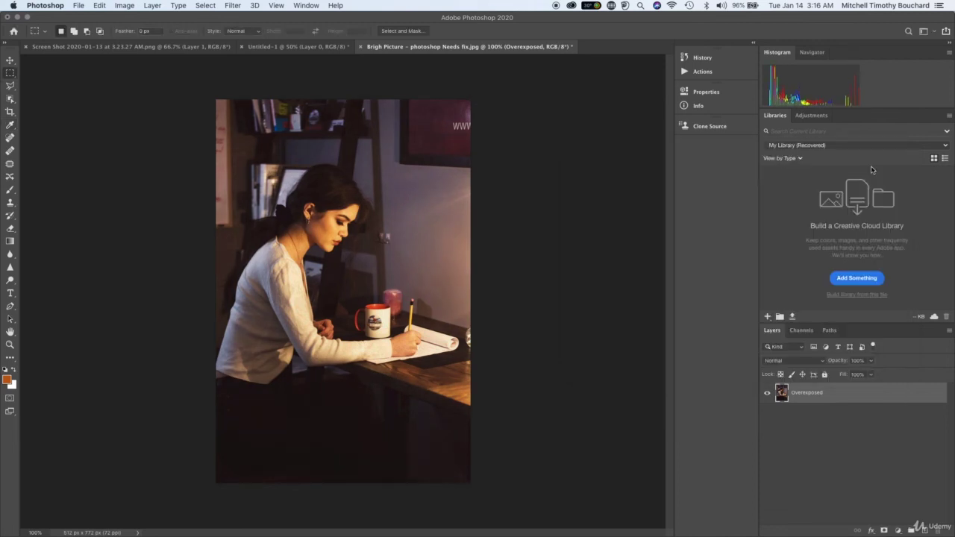